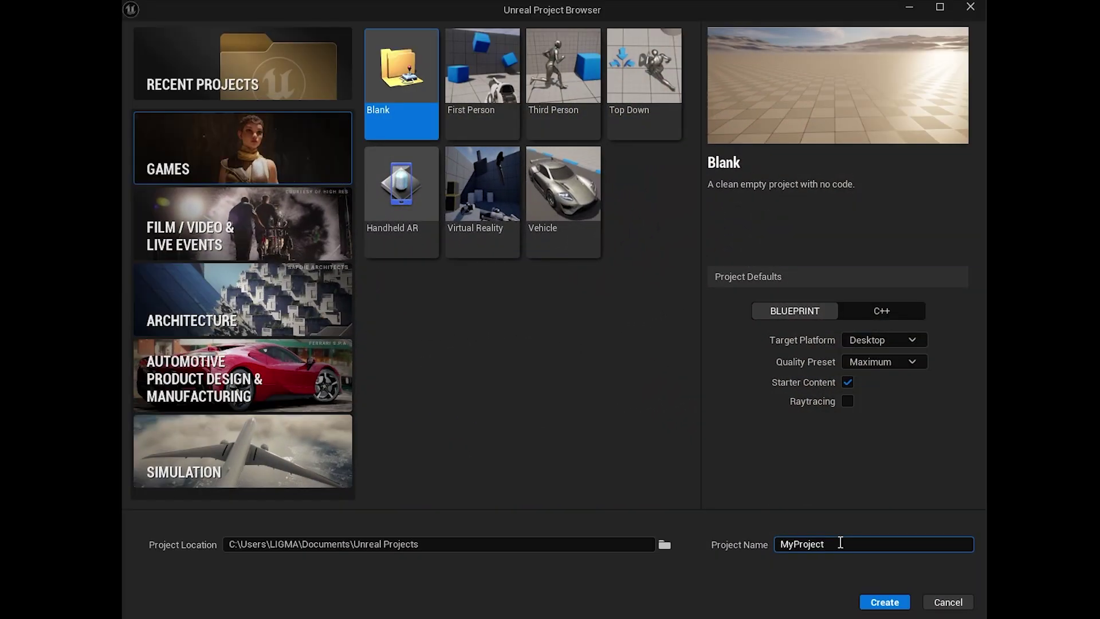
# Step: Begin renaming the project to 'BEST_' in the Project Browser
pyautogui.write('BEST_')
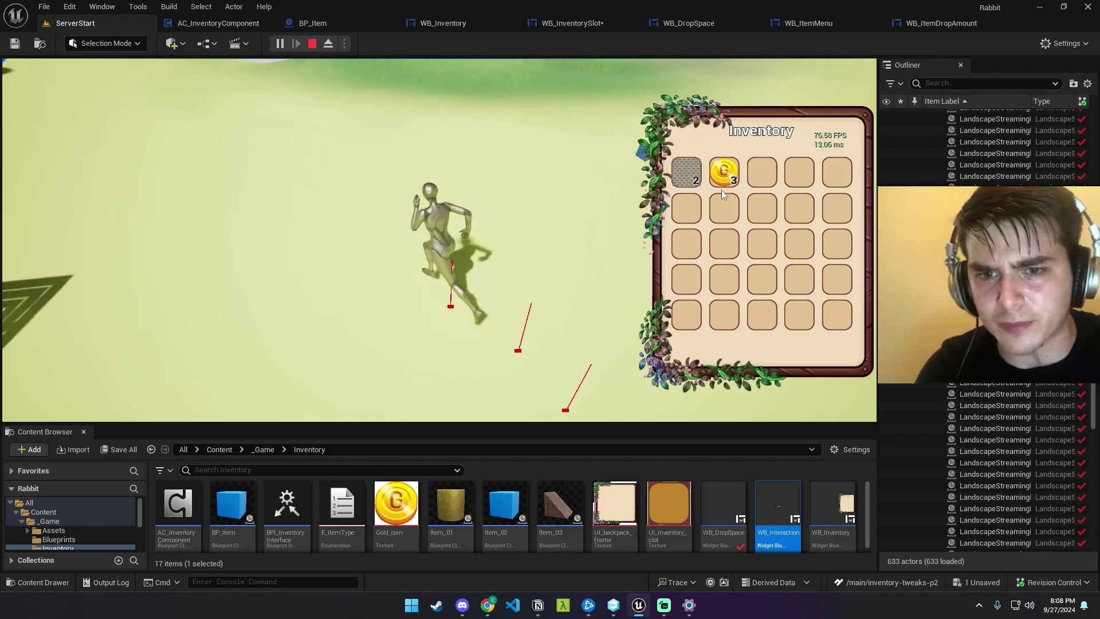
# Step: Drag a gold coin from its inventory slot into the world, then return to the AC_InventoryComponent editor
pyautogui.moveTo(795, 177); pyautogui.dragTo(504, 218)
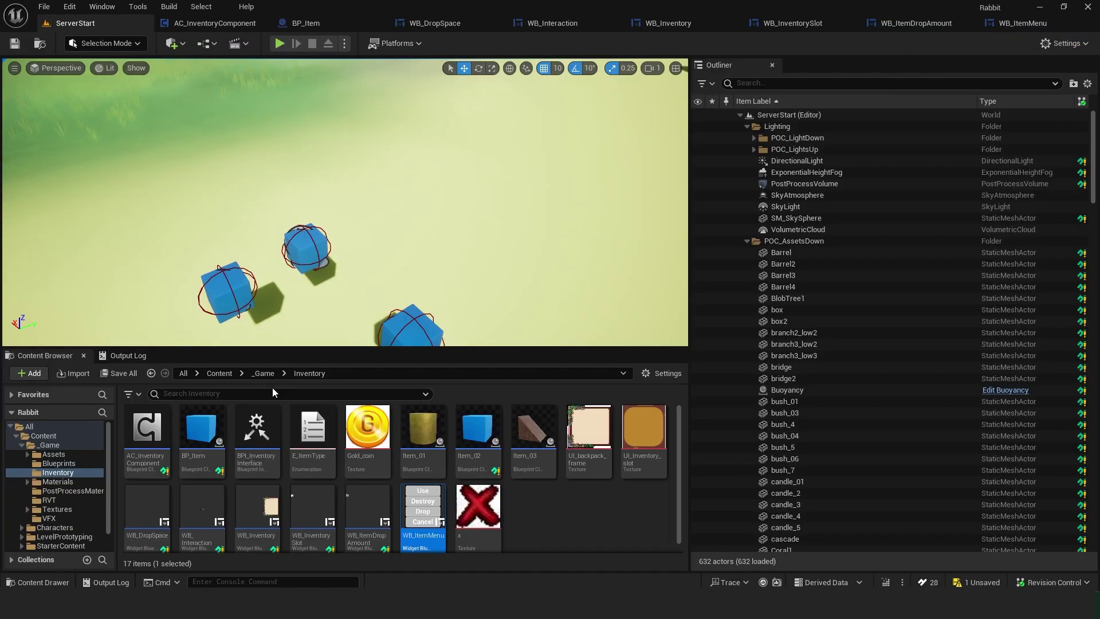
pyautogui.click(198, 23)
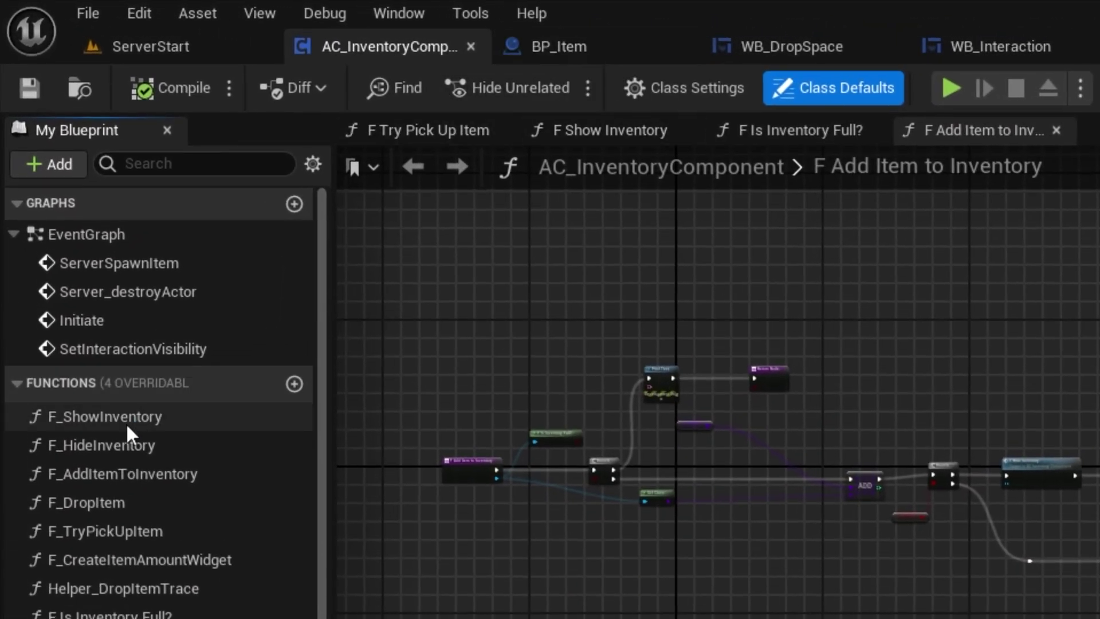
# Step: Review F_HideInventory, F_DropItem, Helper_DropItemTrace, F_TryPickUpItem and other inventory function graphs
pyautogui.doubleClick(115, 444)
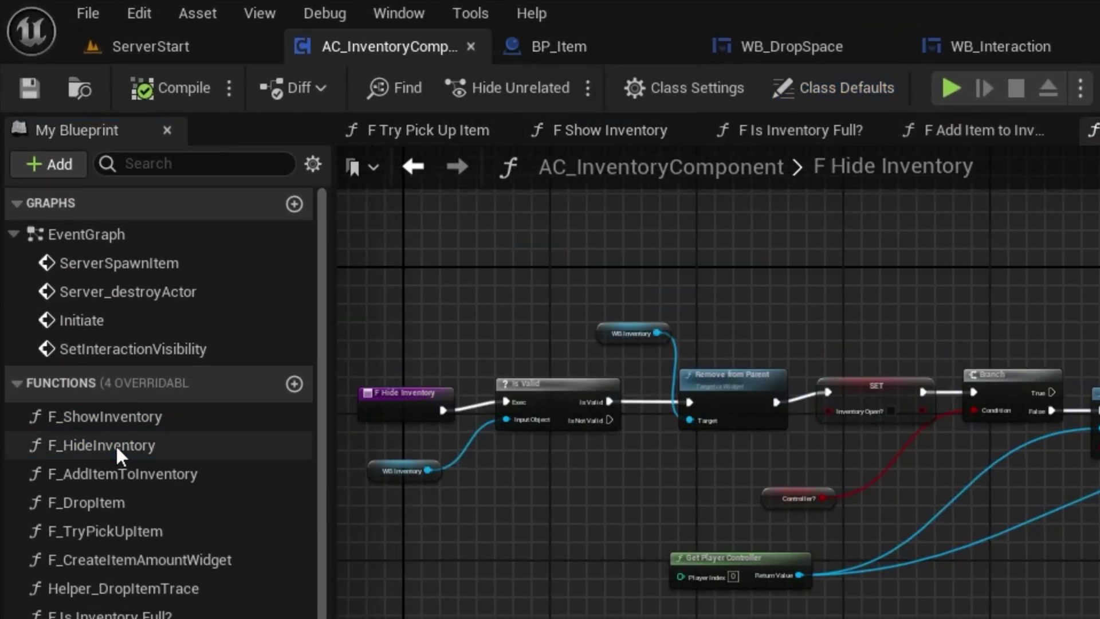
pyautogui.doubleClick(115, 503)
pyautogui.doubleClick(118, 585)
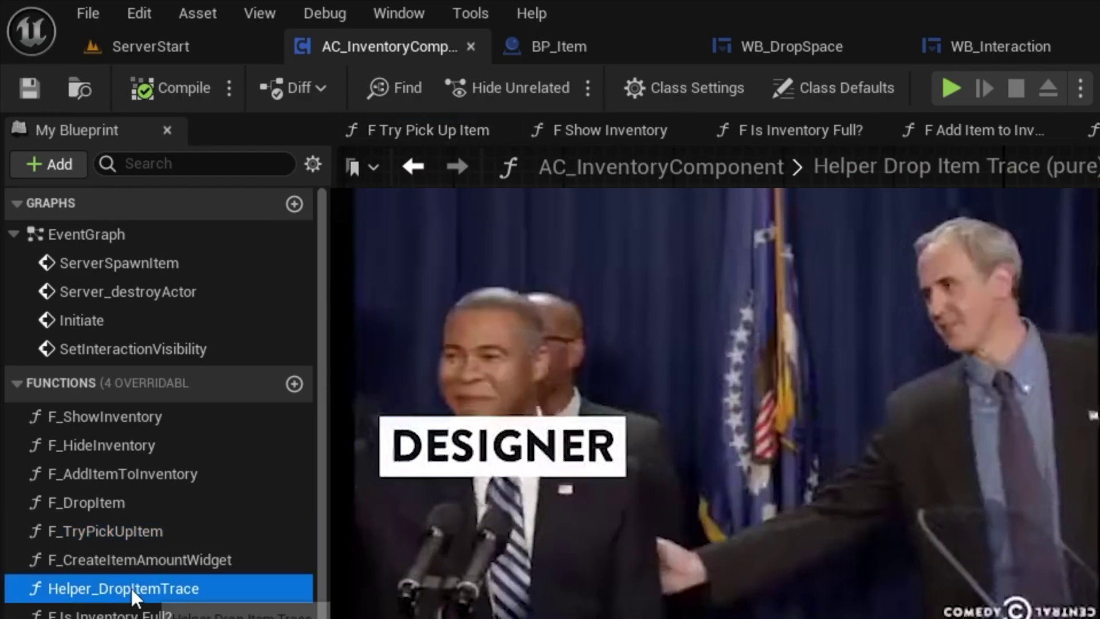
pyautogui.doubleClick(135, 560)
pyautogui.doubleClick(136, 531)
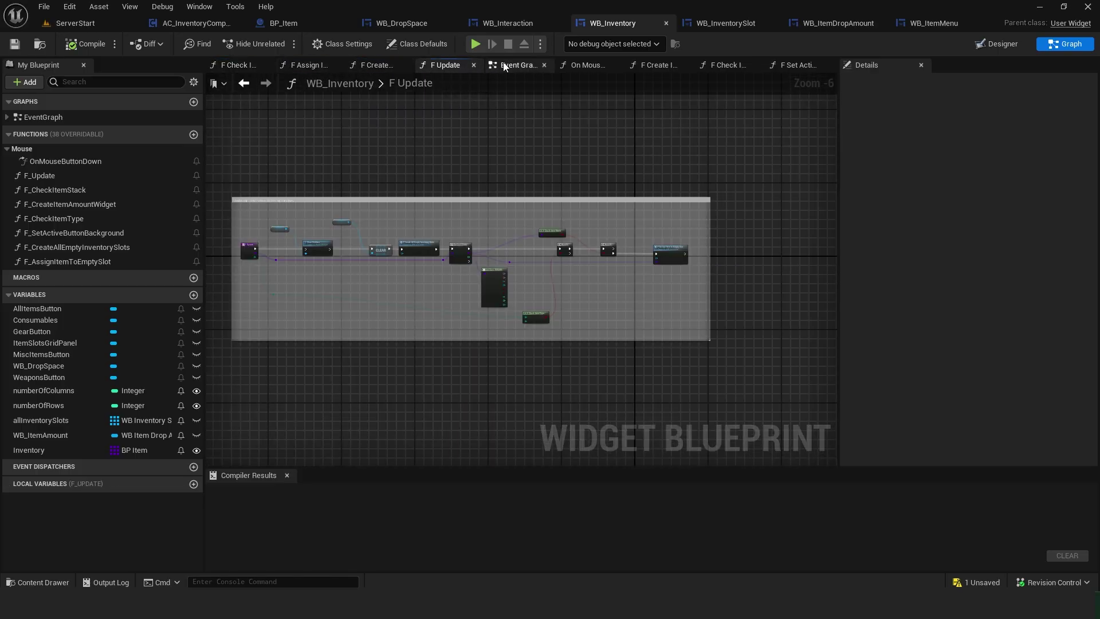
pyautogui.click(529, 65)
pyautogui.click(590, 65)
pyautogui.click(658, 67)
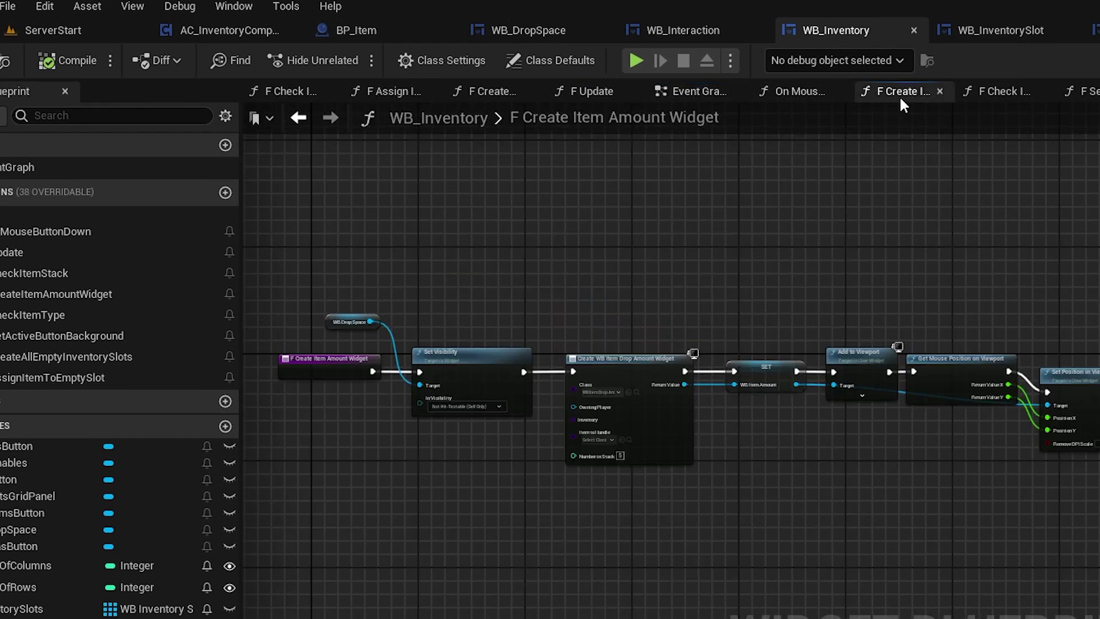
pyautogui.click(1002, 95)
# Step: Open the WB_Inventory functions F_CreateItemAmountWidget, F_CheckItemType, F_SetActiveButtonBackground, F_CreateAllEmptyInventorySlots, F_AssignItemToEmptySlot
pyautogui.doubleClick(52, 294)
pyautogui.doubleClick(67, 314)
pyautogui.doubleClick(54, 337)
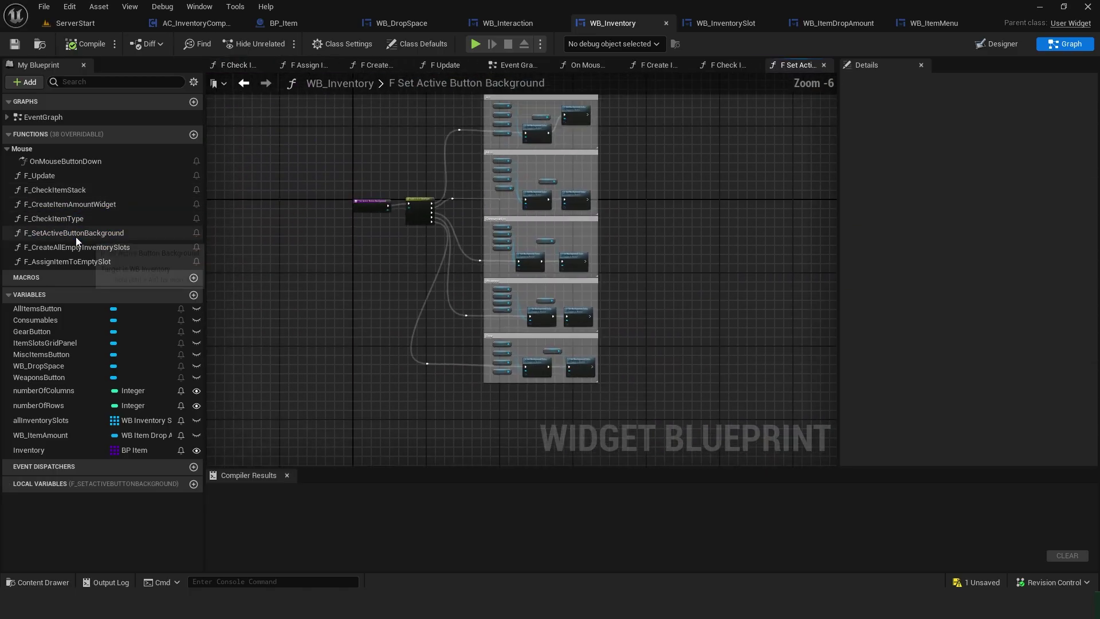
pyautogui.doubleClick(84, 247)
pyautogui.doubleClick(67, 261)
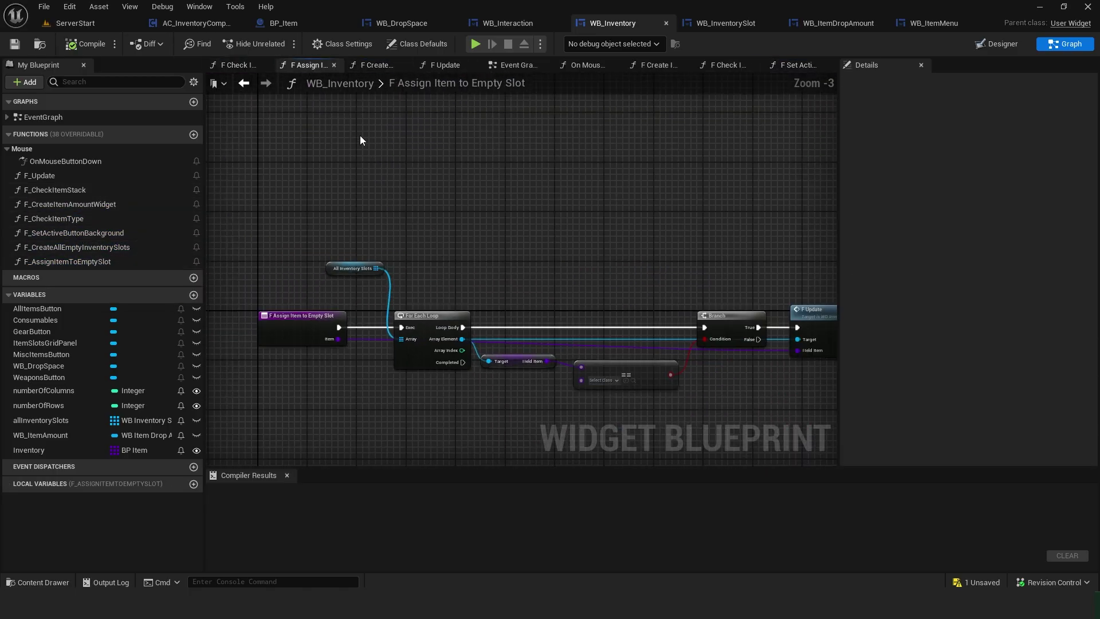
# Step: Look through the F Update, On Mouse Button Down, F Check Item Type and F Set Active Button Background graphs
pyautogui.click(372, 65)
pyautogui.click(444, 65)
pyautogui.click(587, 65)
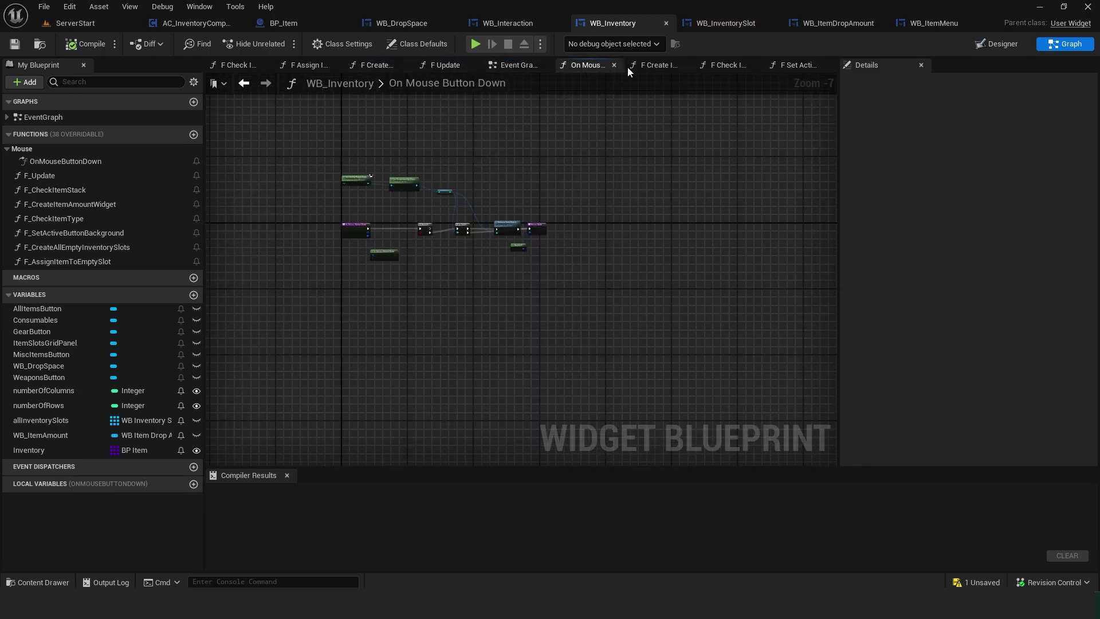
pyautogui.click(728, 65)
pyautogui.click(796, 65)
# Step: Glance at the WB_InventorySlot layout, then review slot-assignment graphs ending on F Create All Empty Inventory Slots
pyautogui.click(726, 23)
pyautogui.click(612, 23)
pyautogui.click(304, 64)
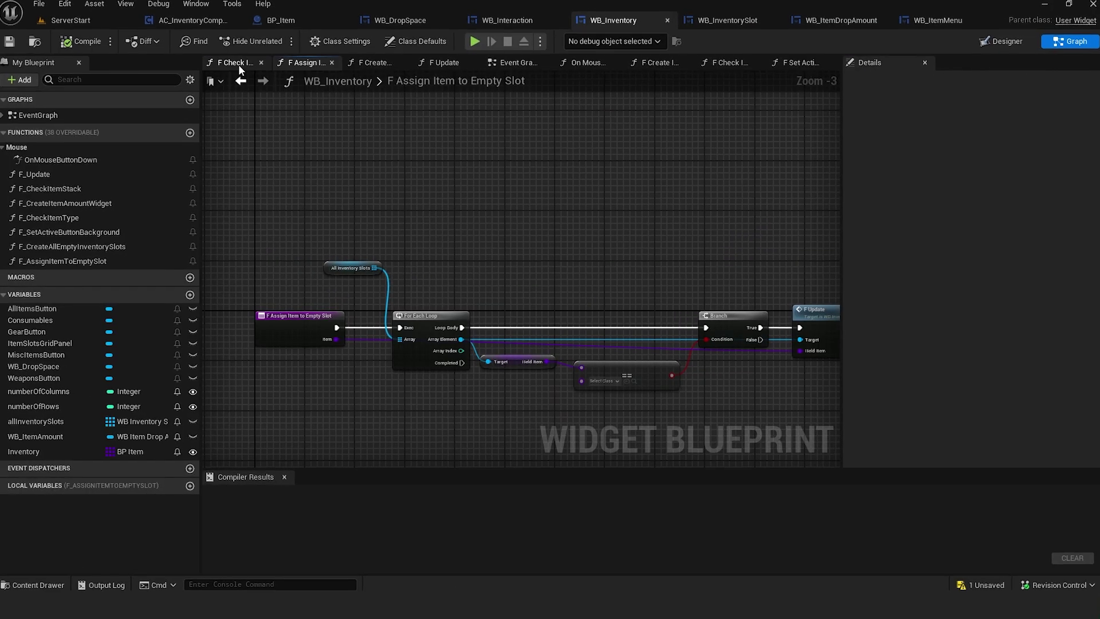
pyautogui.click(238, 65)
pyautogui.click(306, 63)
pyautogui.click(372, 63)
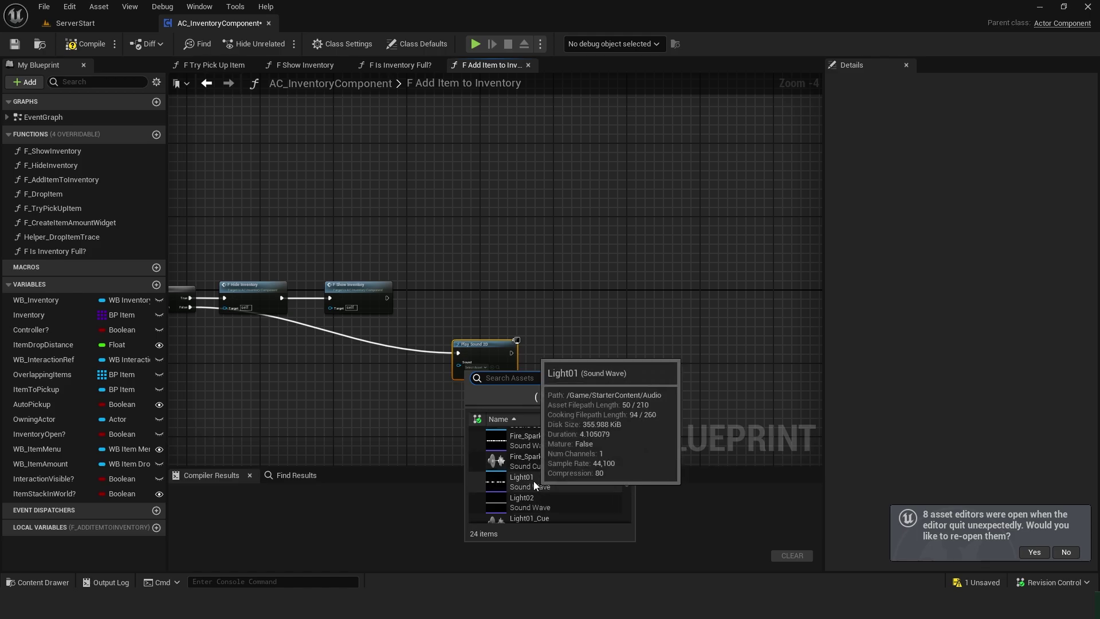
# Step: Set the Play Sound 2D sound to Light01 and test moving an item in play mode
pyautogui.click(534, 480)
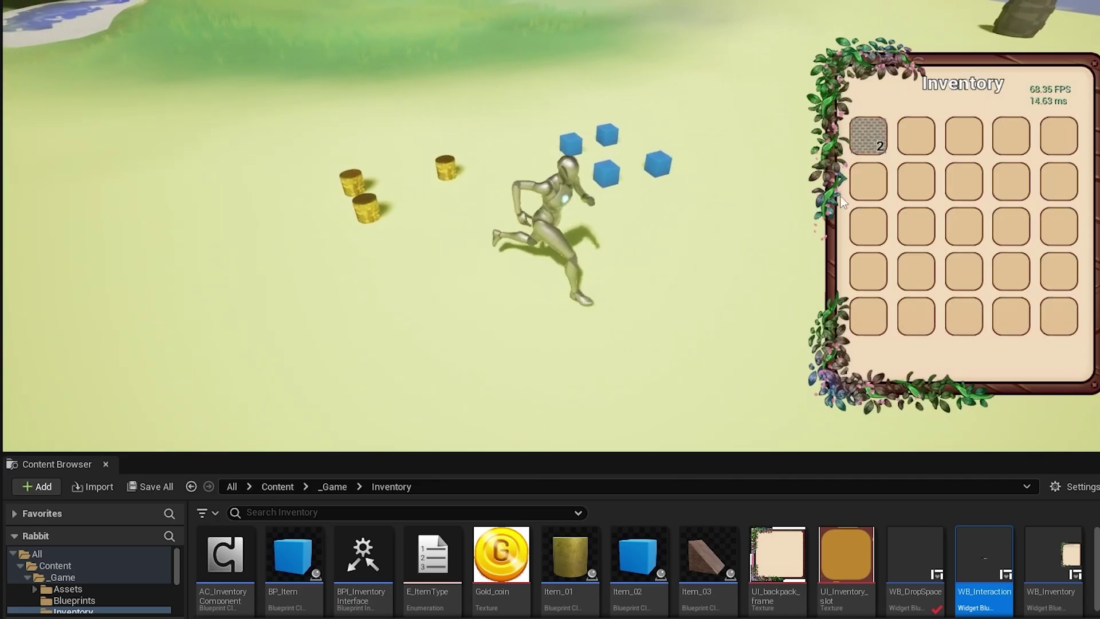
pyautogui.moveTo(786, 174); pyautogui.dragTo(775, 150)
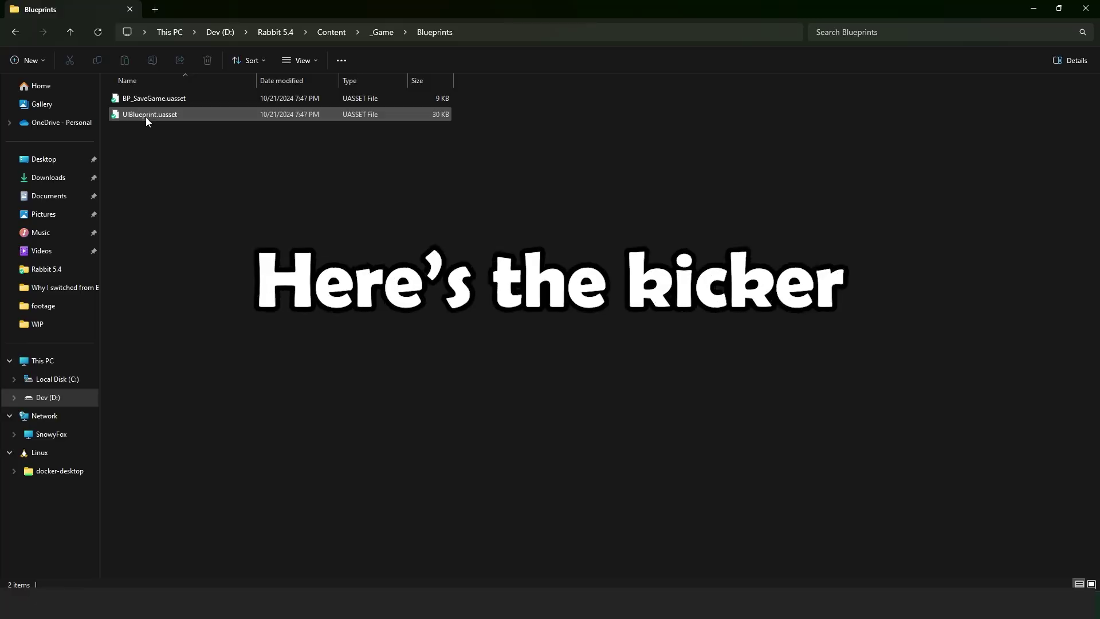
# Step: Go back to _Game, open the Inventory folder, and nudge the SET node slightly lower
pyautogui.hotkey('alt', 'Left')
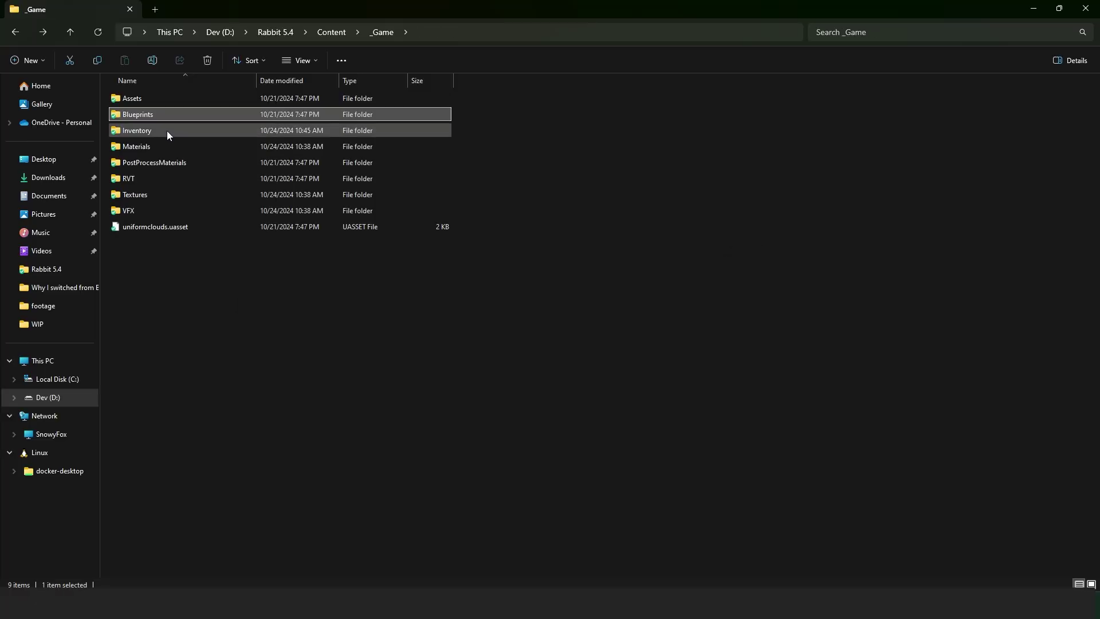
pyautogui.doubleClick(166, 133)
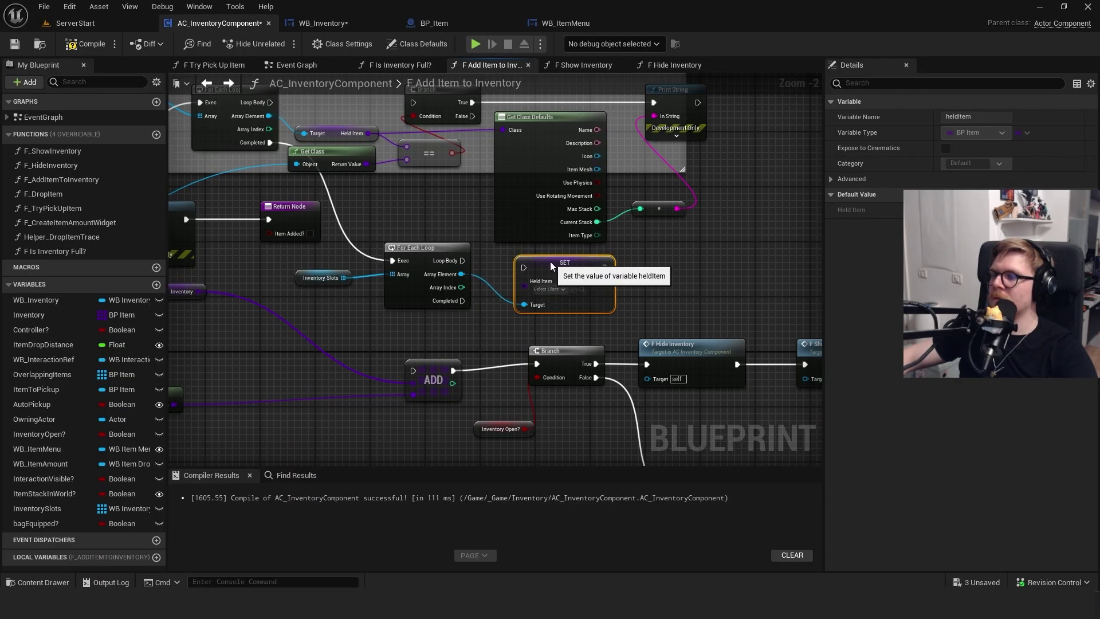
pyautogui.moveTo(550, 261); pyautogui.dragTo(550, 268)
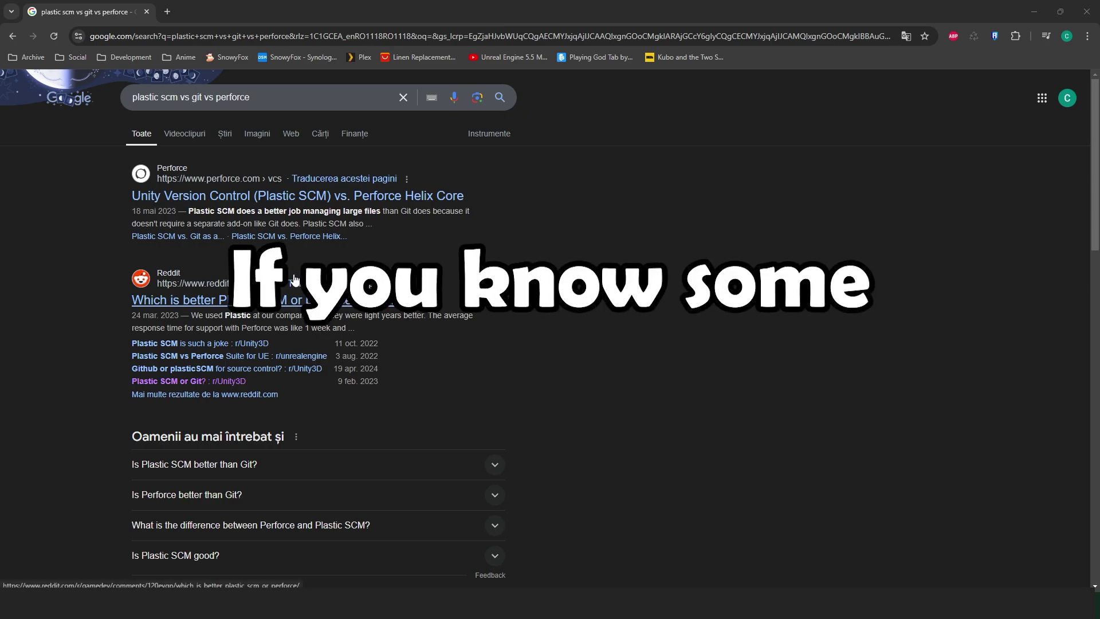
pyautogui.scroll(-4, 294, 279)
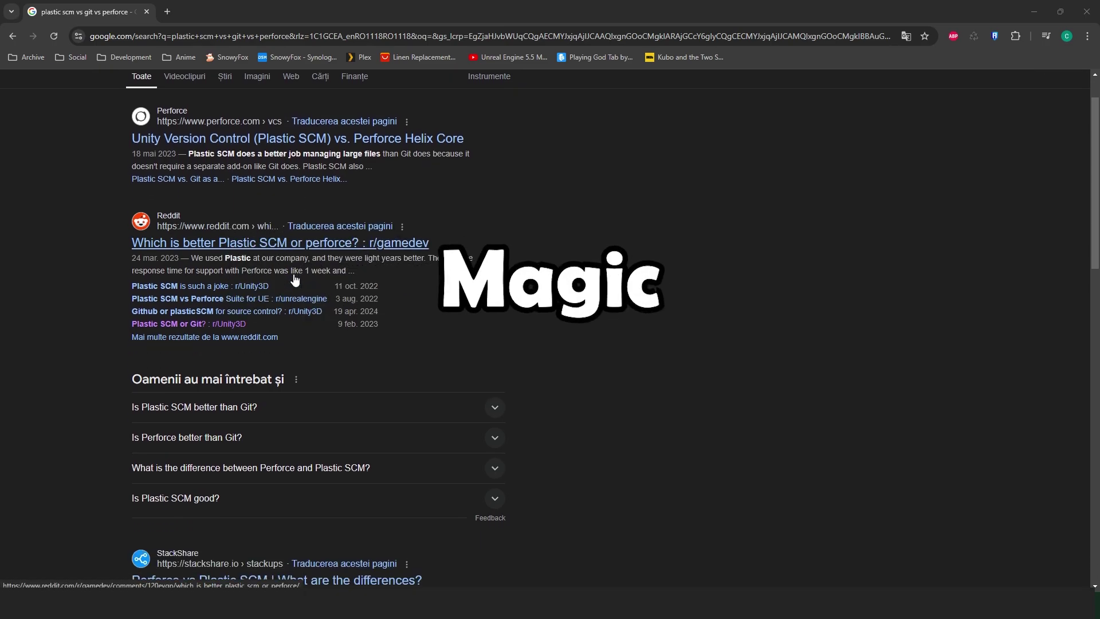
pyautogui.scroll(-4, 295, 279)
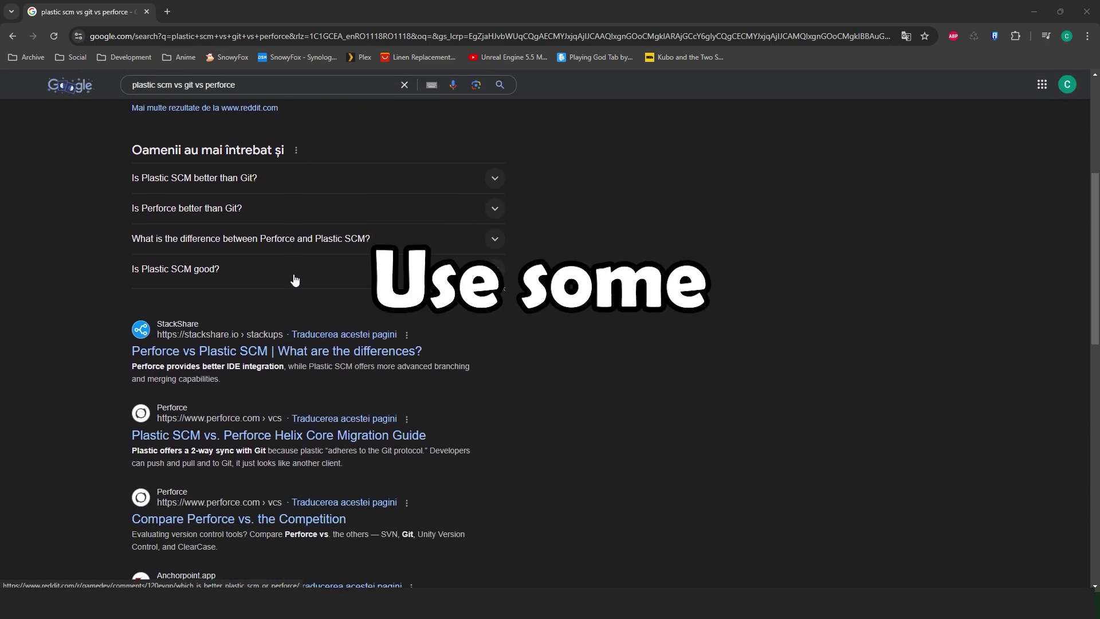
pyautogui.scroll(-3, 295, 278)
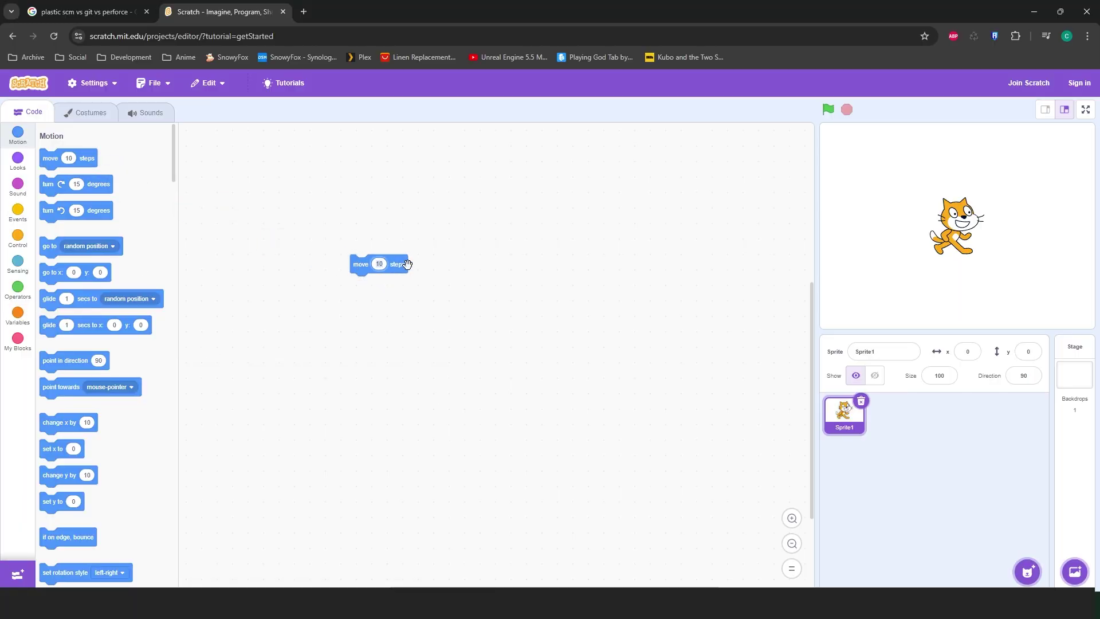
# Step: Bring the Motion palette's turn 15 degrees block under move 20 steps to join the stack
pyautogui.moveTo(192, 267); pyautogui.dragTo(367, 294)
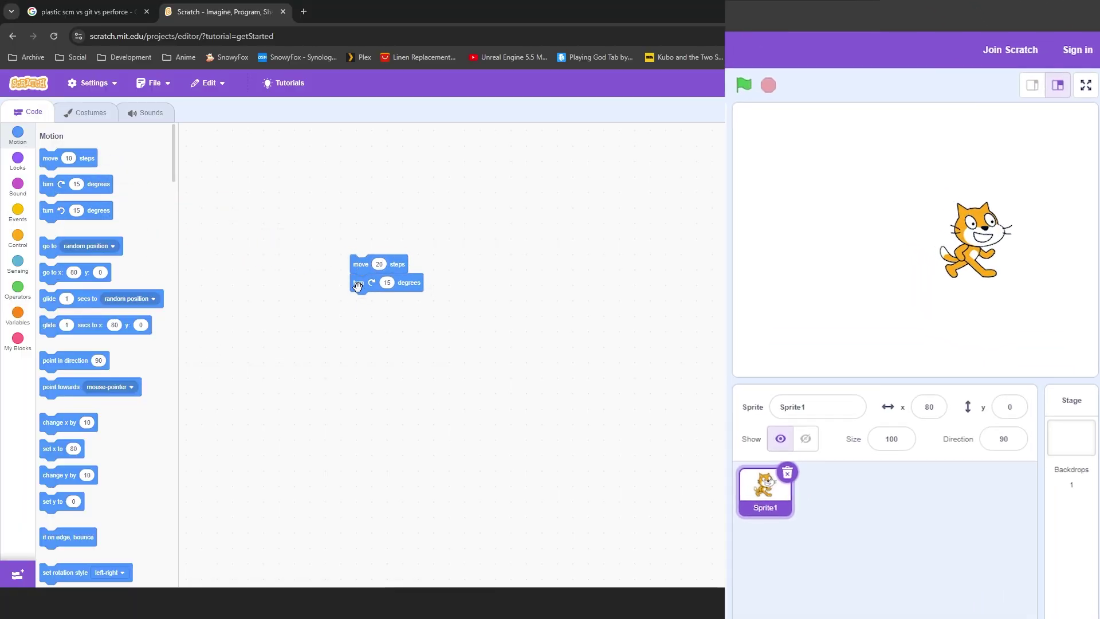
pyautogui.click(416, 285)
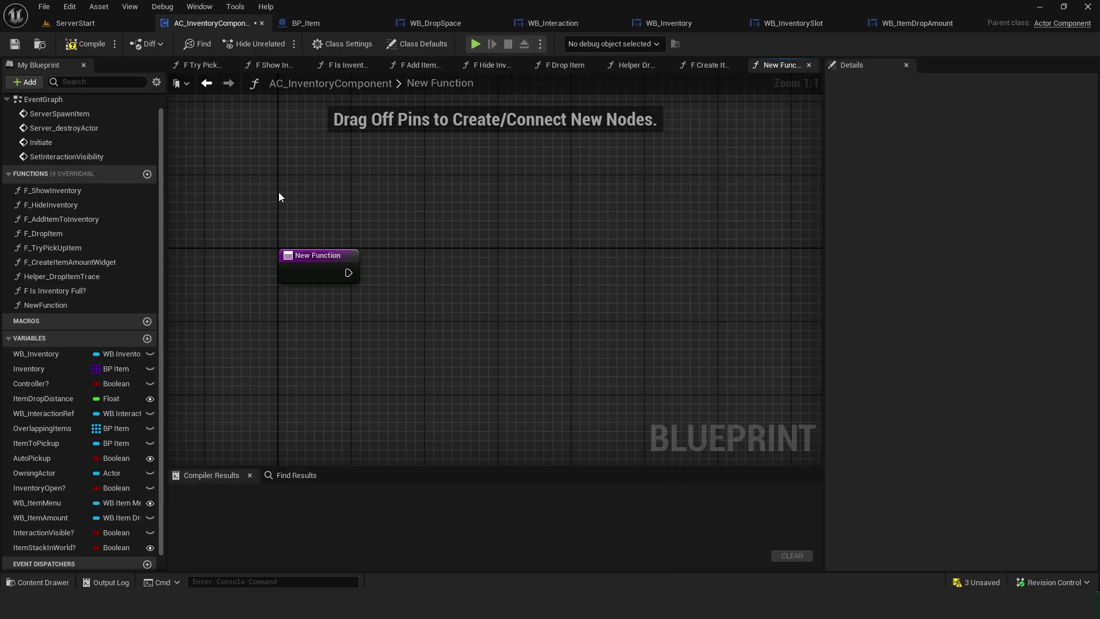
# Step: Add a Get Owner node and feed it into a Get Component by Class node
pyautogui.rightClick(278, 194)
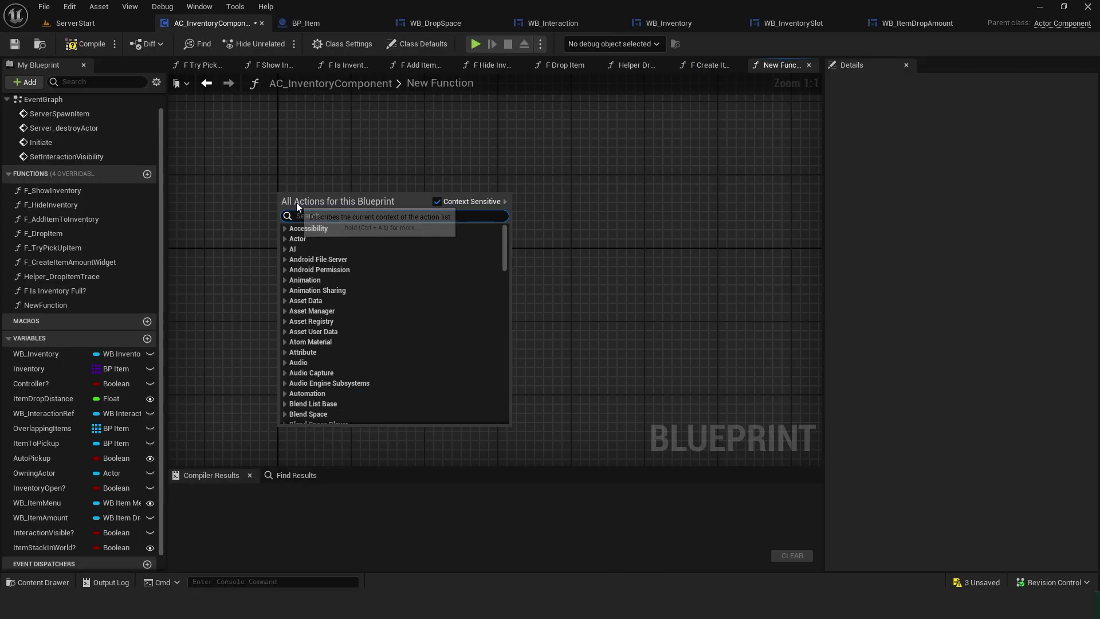
pyautogui.write('get owner')
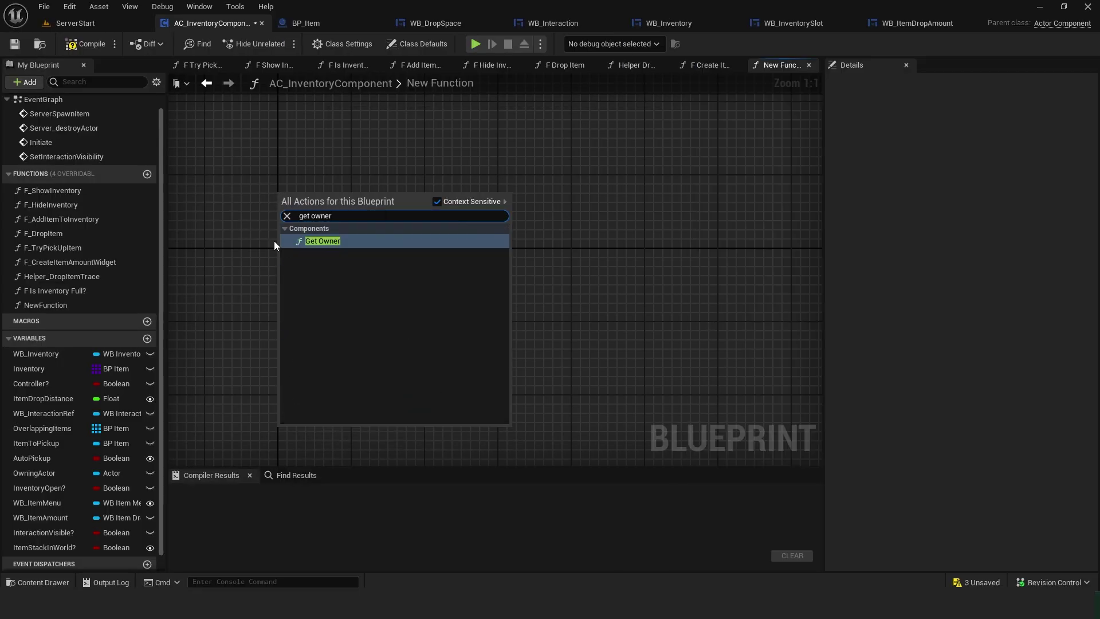
pyautogui.click(392, 236)
pyautogui.moveTo(447, 242); pyautogui.dragTo(468, 252)
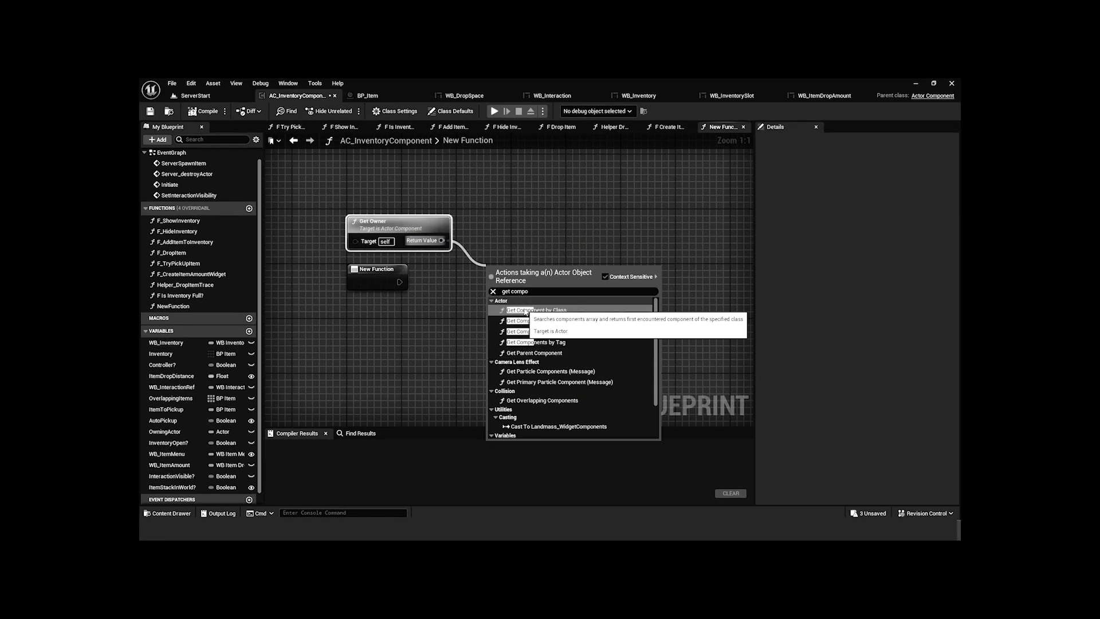
pyautogui.click(514, 310)
# Step: Add a wired SET Auto Pickup node set to true, and set Print String to 'Elevator goes brrrrrrrr'
pyautogui.moveTo(635, 207); pyautogui.dragTo(616, 319)
pyautogui.write('set a')
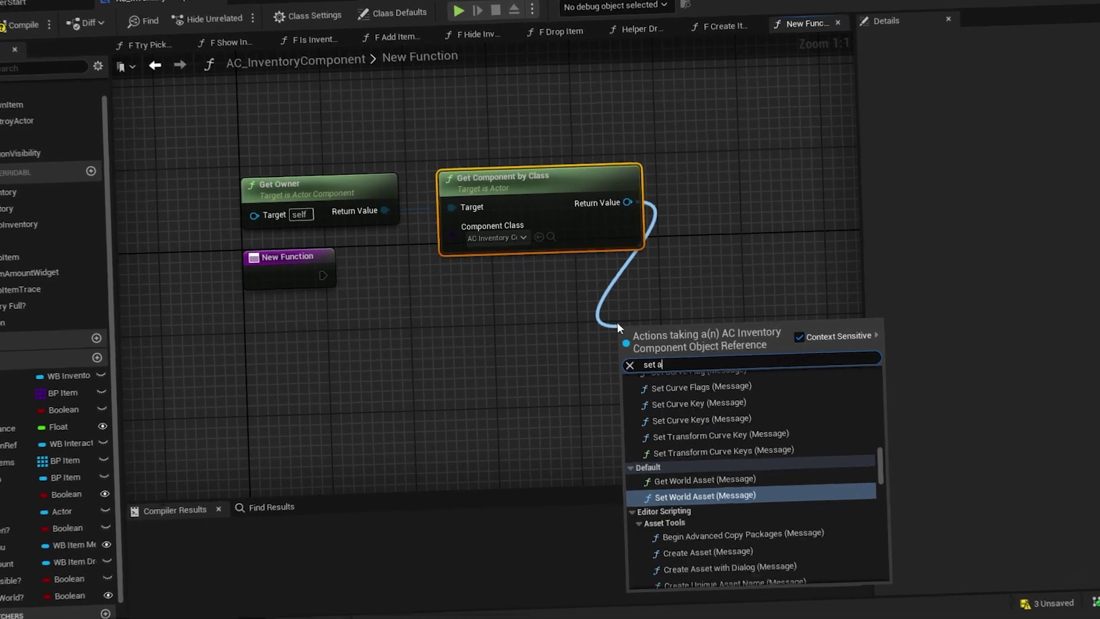
pyautogui.write('ut')
pyautogui.click(739, 613)
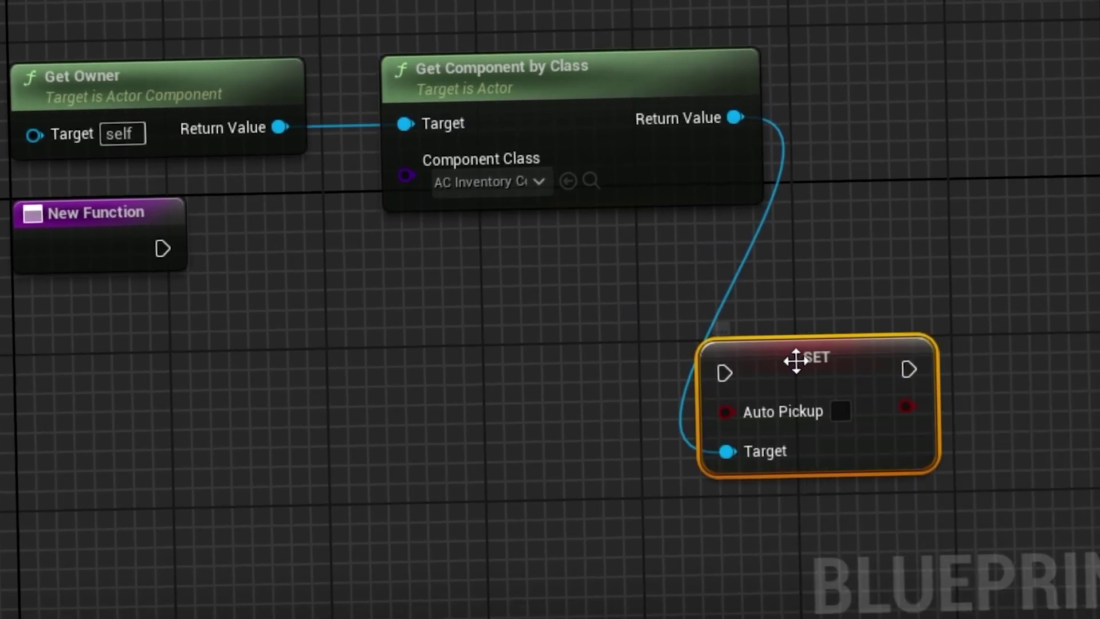
pyautogui.moveTo(245, 261); pyautogui.dragTo(742, 297)
pyautogui.click(858, 336)
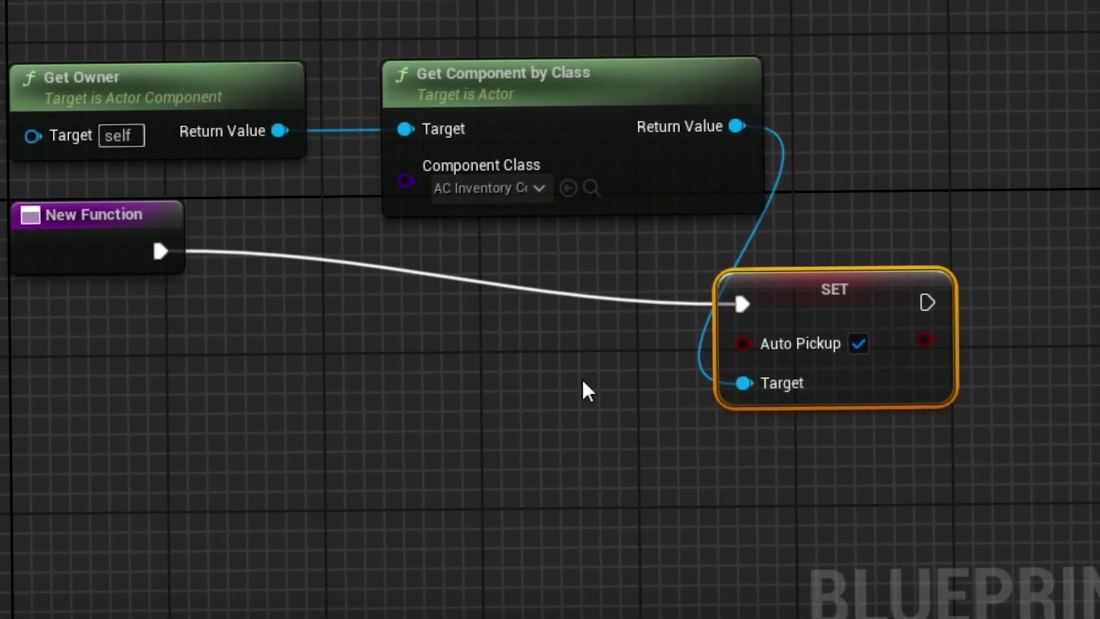
pyautogui.click(458, 354)
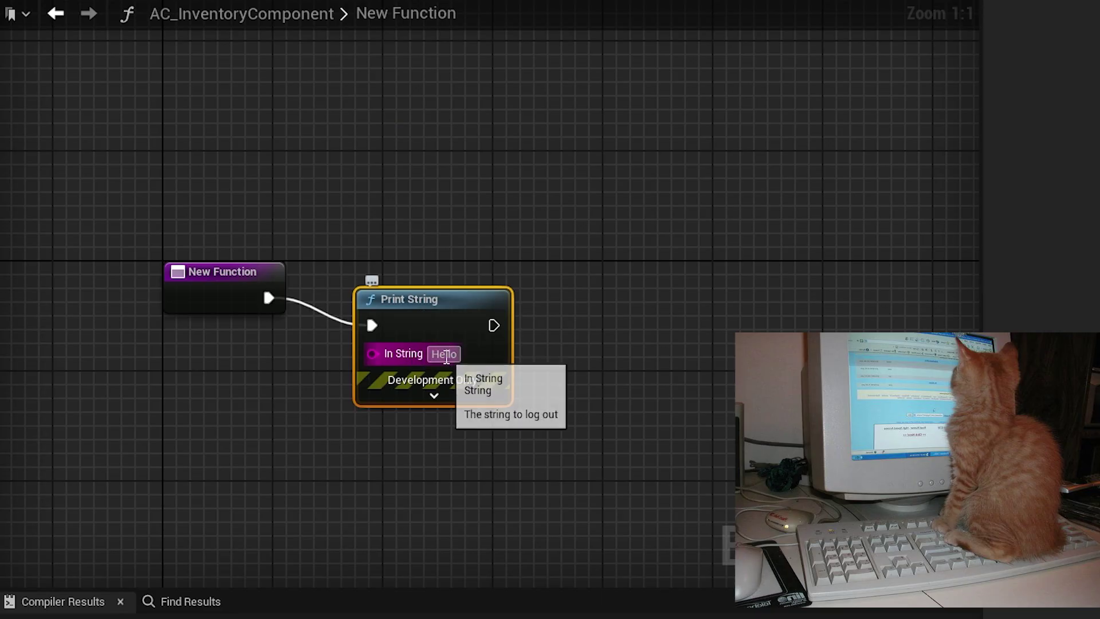
pyautogui.write('Elevator go')
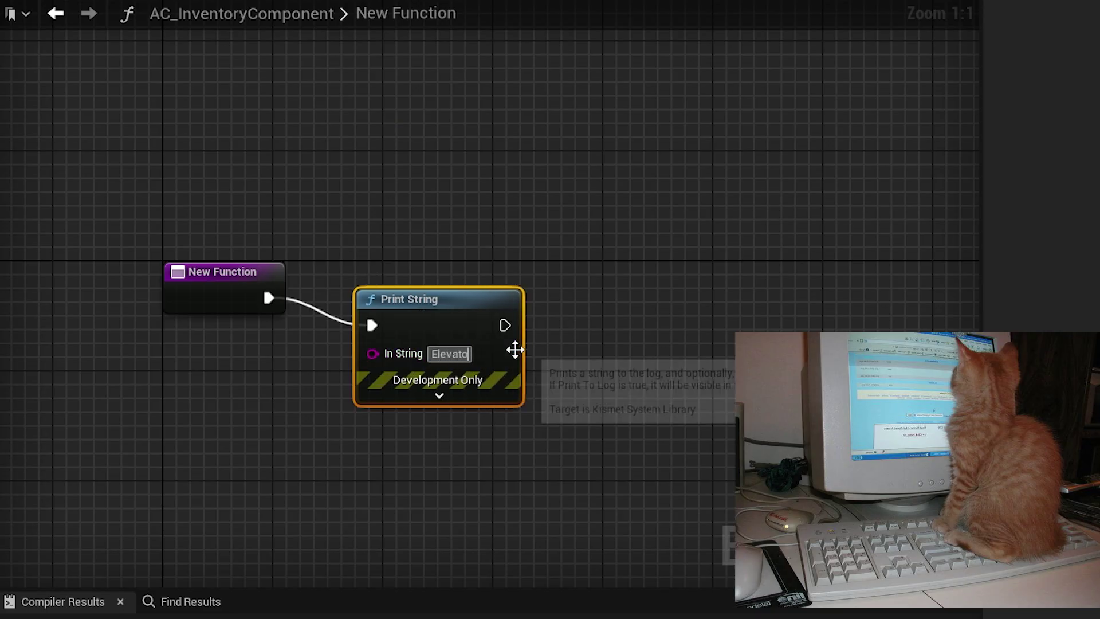
pyautogui.write('es brrrrrrrr')
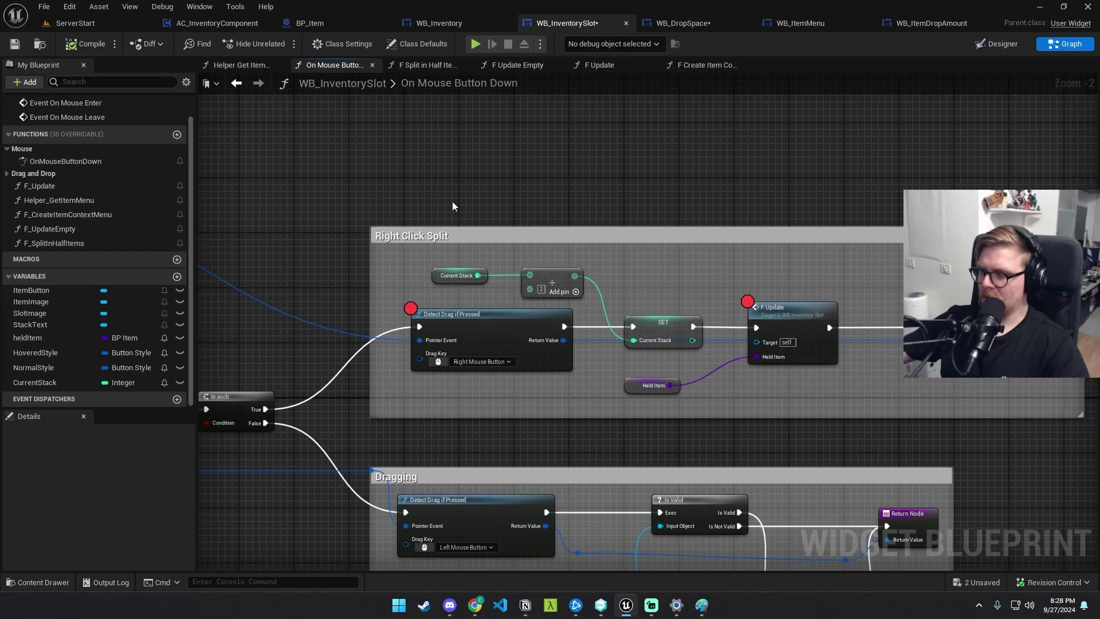
# Step: Walk the character over two gold coins so they stack in the inventory
pyautogui.moveTo(452, 201); pyautogui.dragTo(359, 199, button='right')
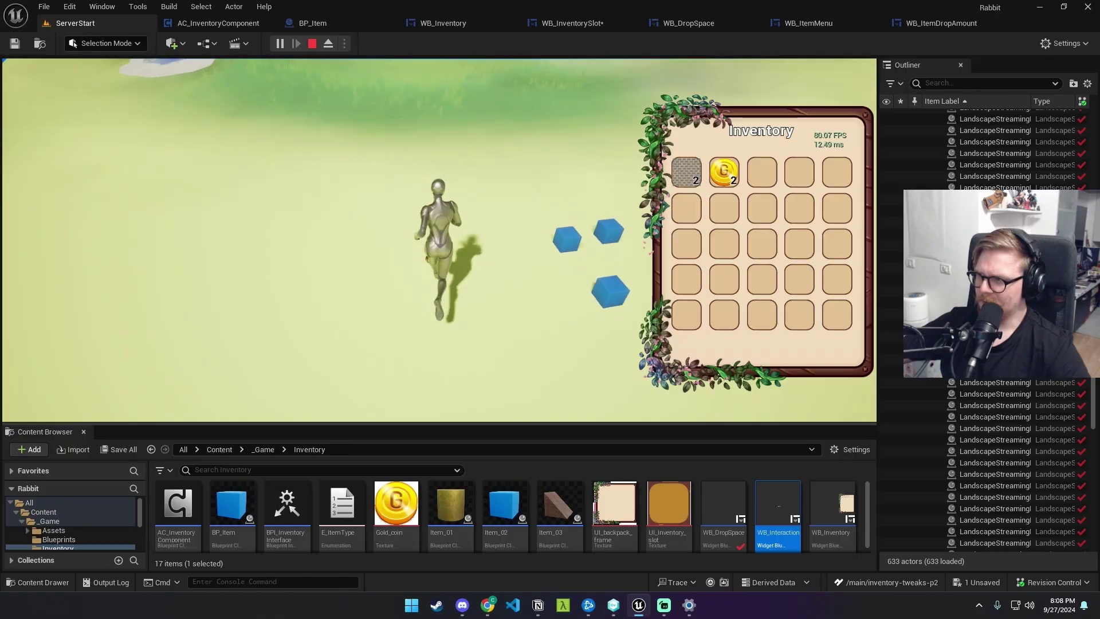
pyautogui.press('e')
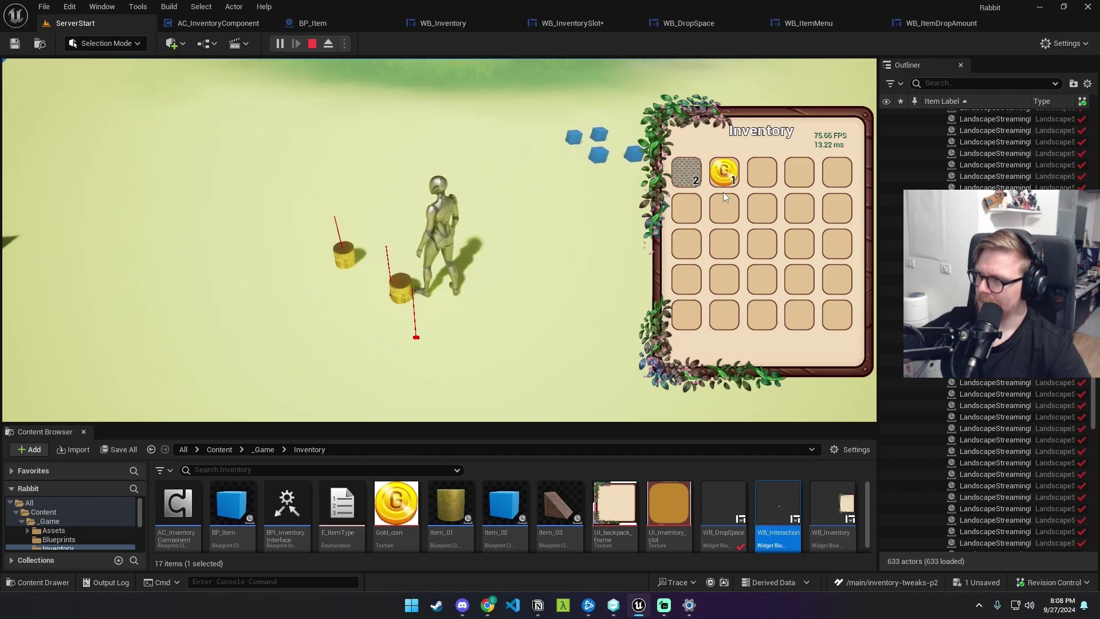
pyautogui.press('e')
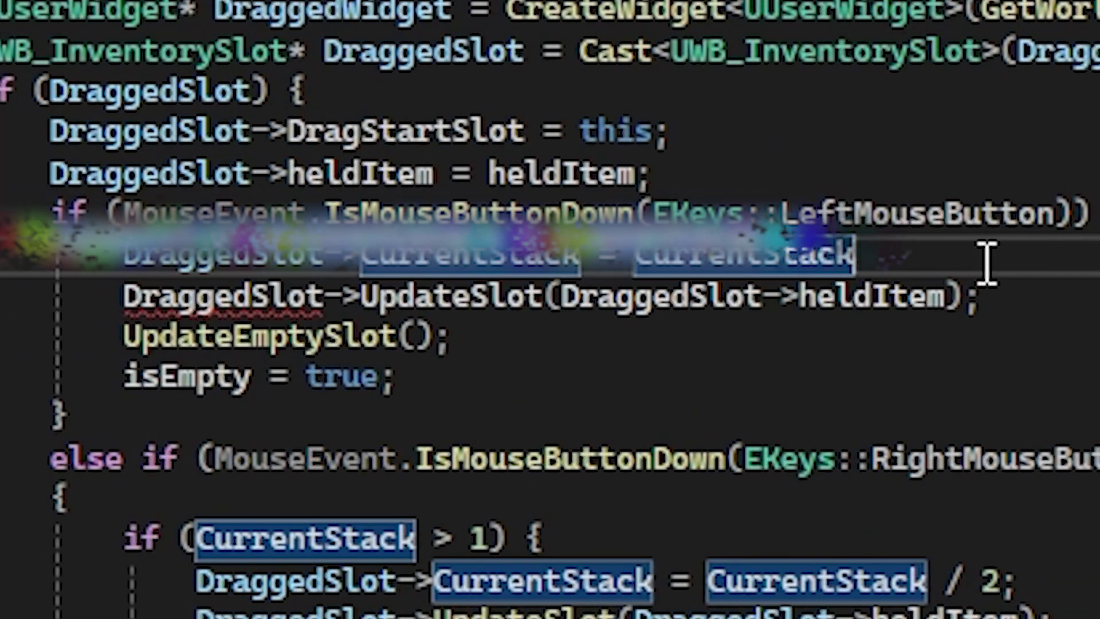
pyautogui.write(';')
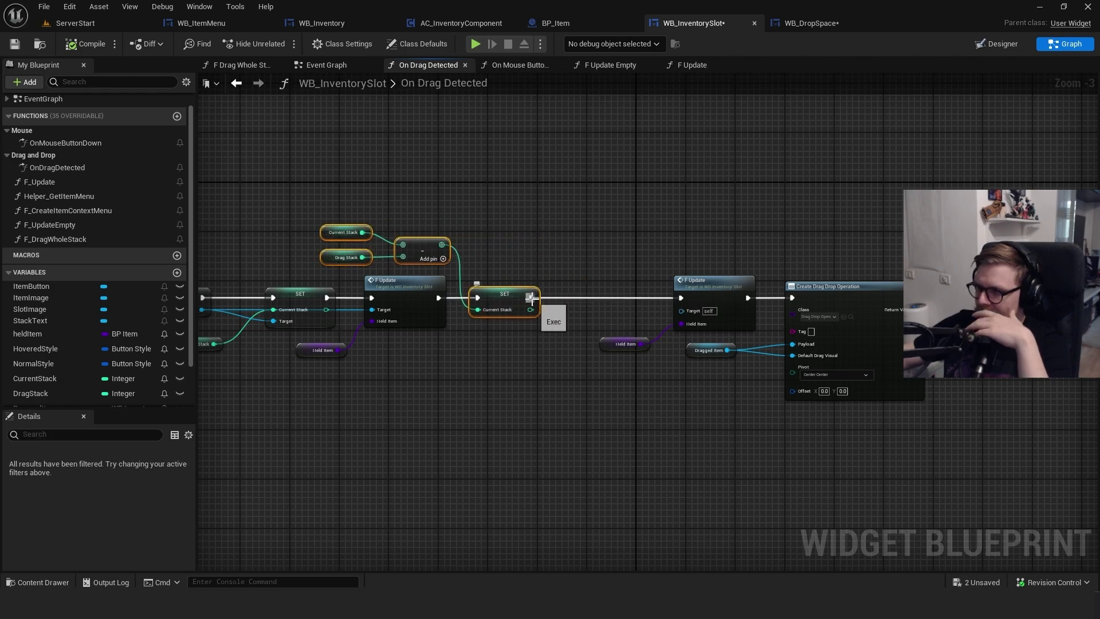
# Step: Inspect actions for the SET Current Stack node and jump to the FPointerEvent definition
pyautogui.moveTo(531, 297); pyautogui.dragTo(497, 408)
pyautogui.click(510, 239)
pyautogui.click(528, 308)
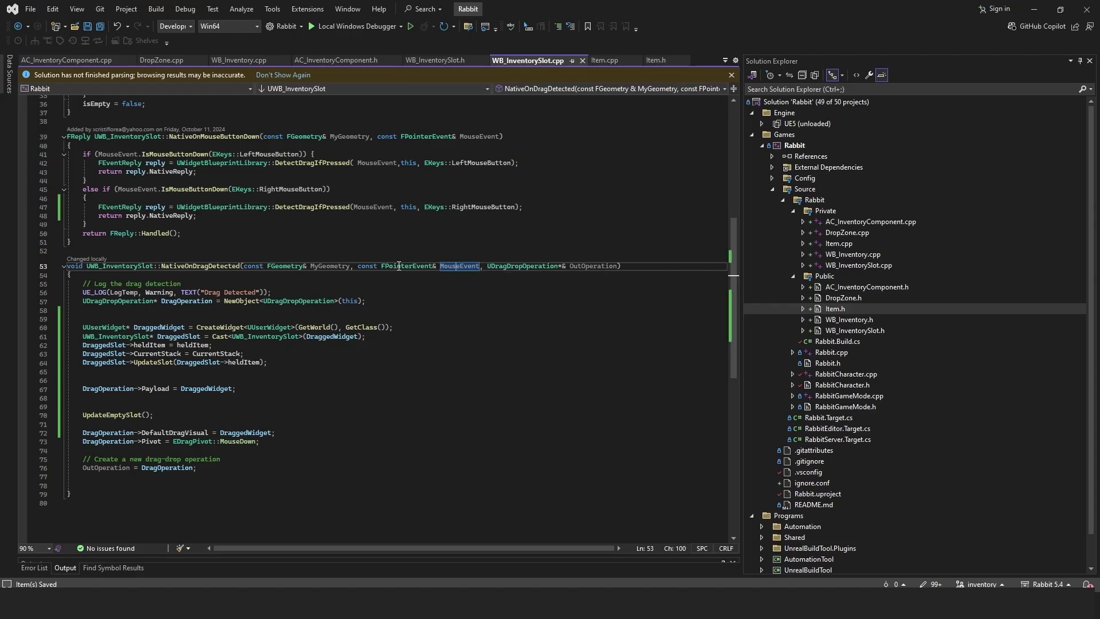
pyautogui.press('F12')
pyautogui.scroll(-20, 147, 336)
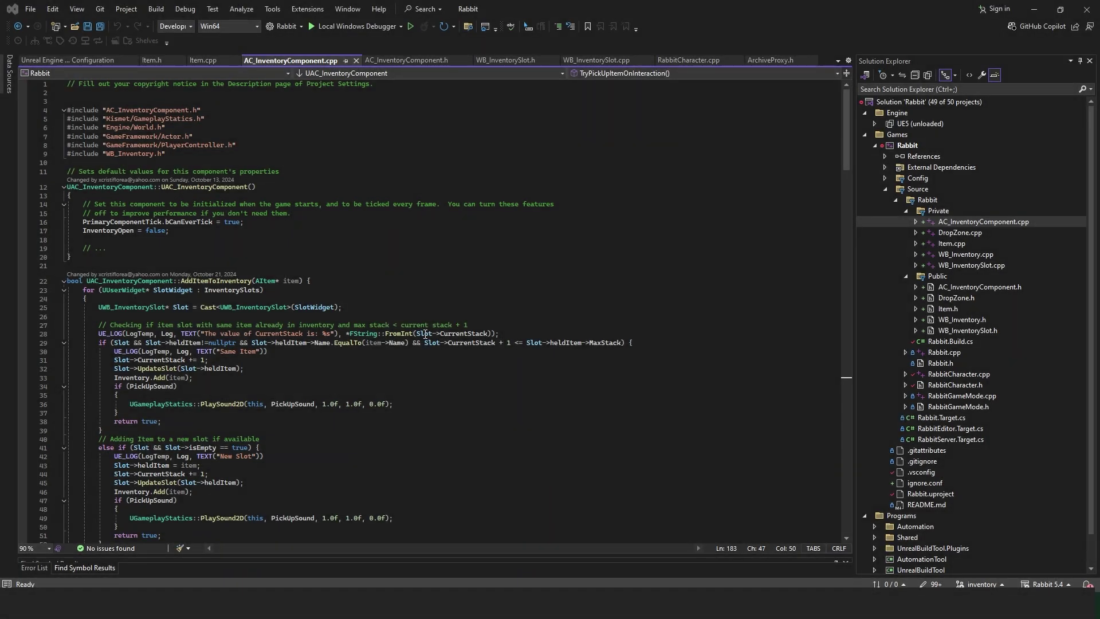
# Step: Scroll through AC_InventoryComponent.cpp, then open DropZone.cpp, WB_Inventory.cpp and Item.cpp from Solution Explorer
pyautogui.scroll(-20, 434, 333)
pyautogui.scroll(-20, 435, 333)
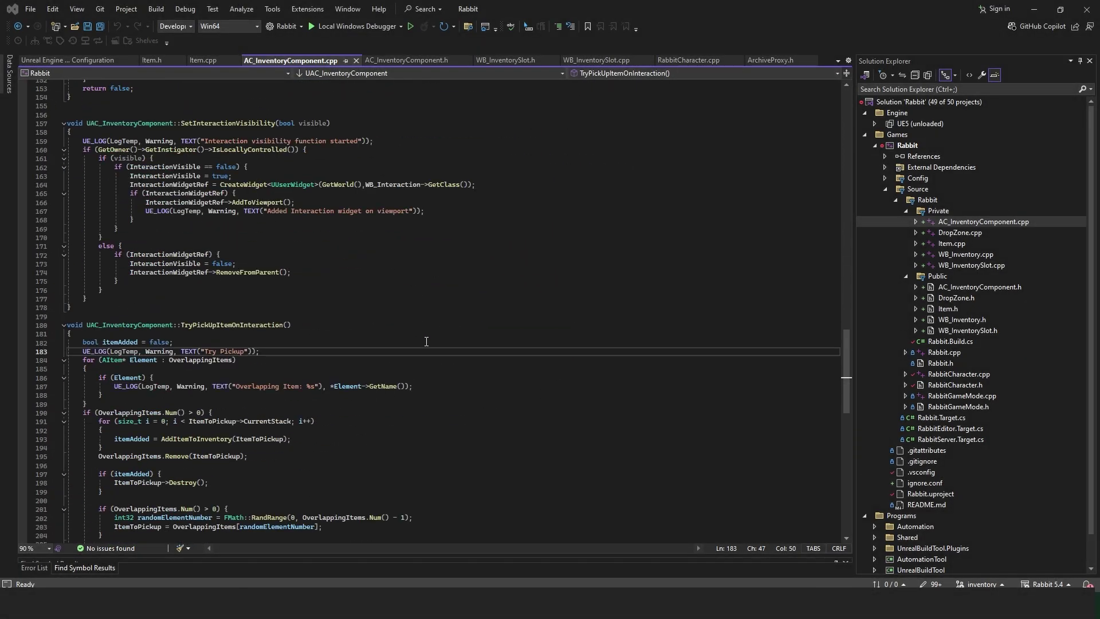
pyautogui.doubleClick(967, 233)
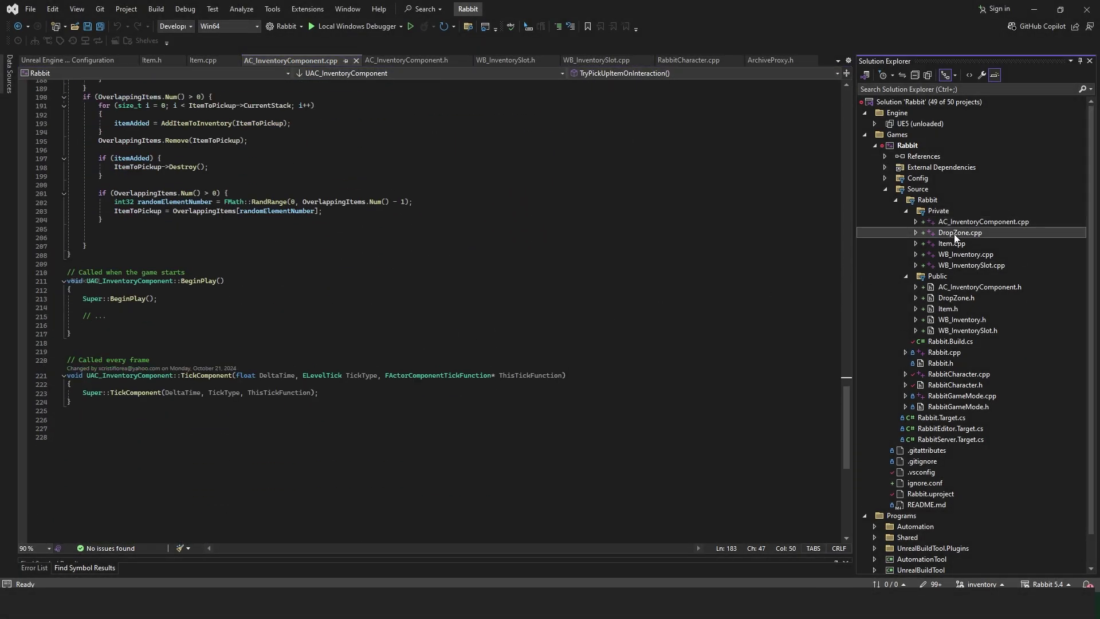
pyautogui.doubleClick(966, 255)
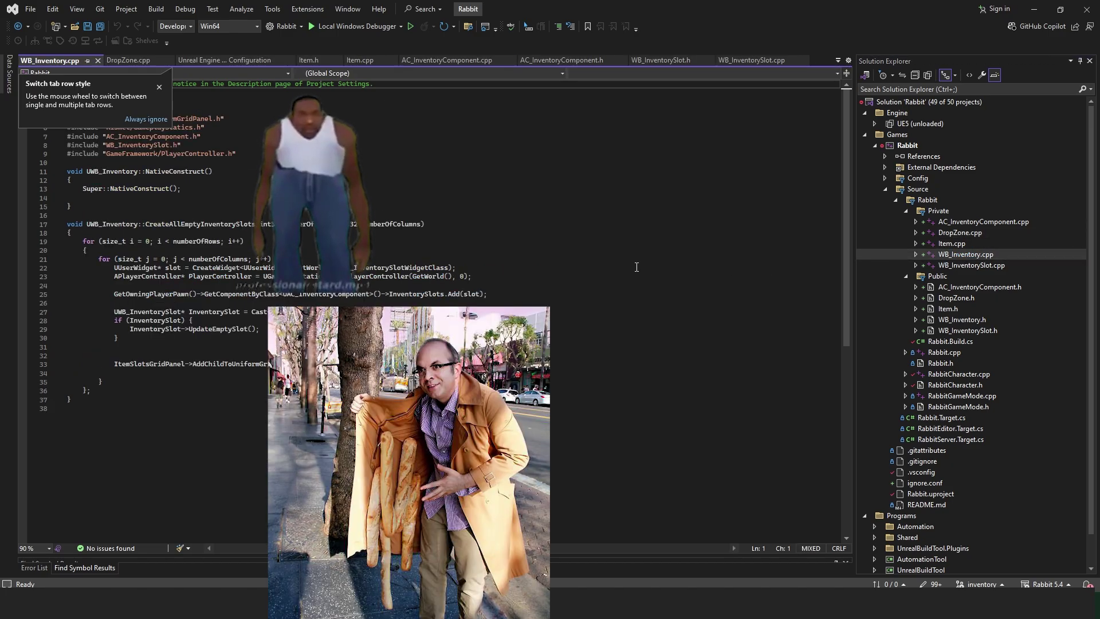
pyautogui.doubleClick(951, 243)
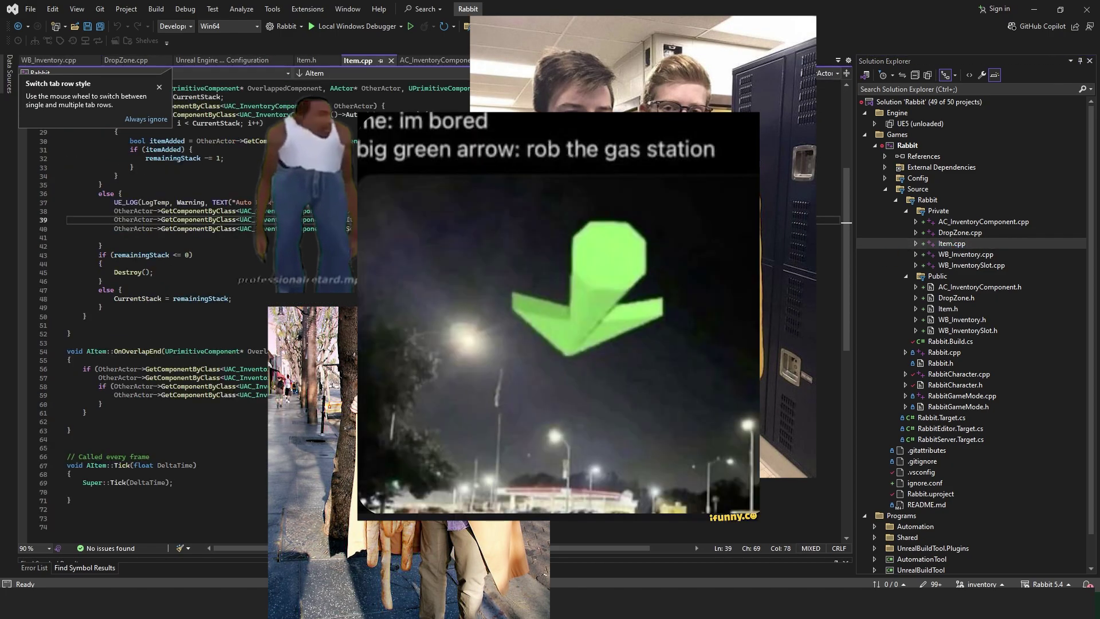
pyautogui.scroll(8, 531, 263)
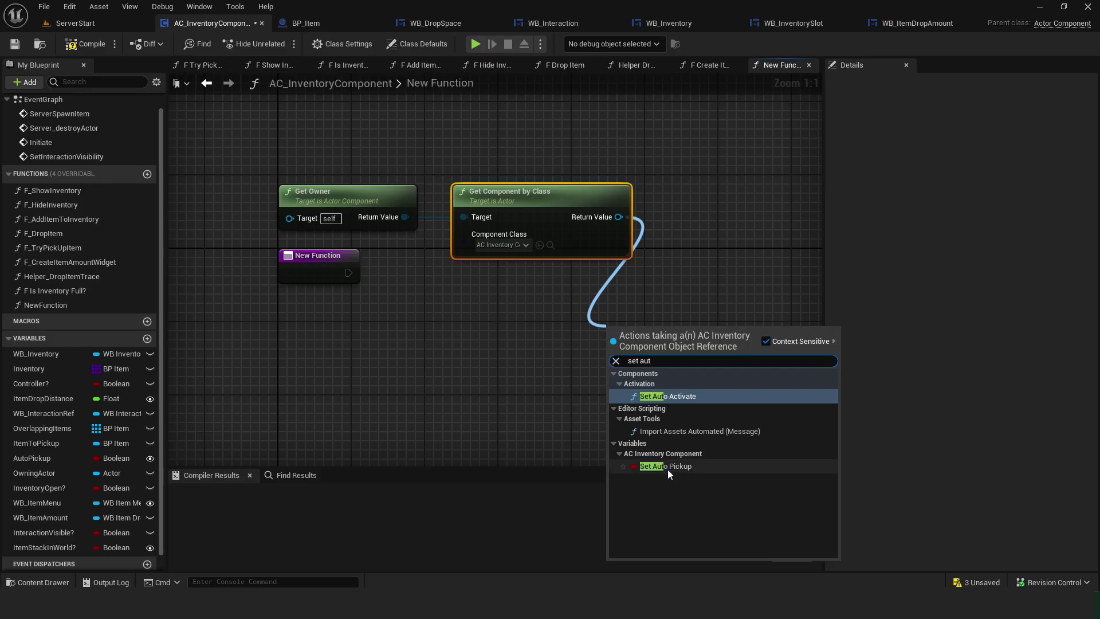
# Step: Add the SET Auto Pickup node, then pick C++ before switching the project type back to Blueprint
pyautogui.click(668, 465)
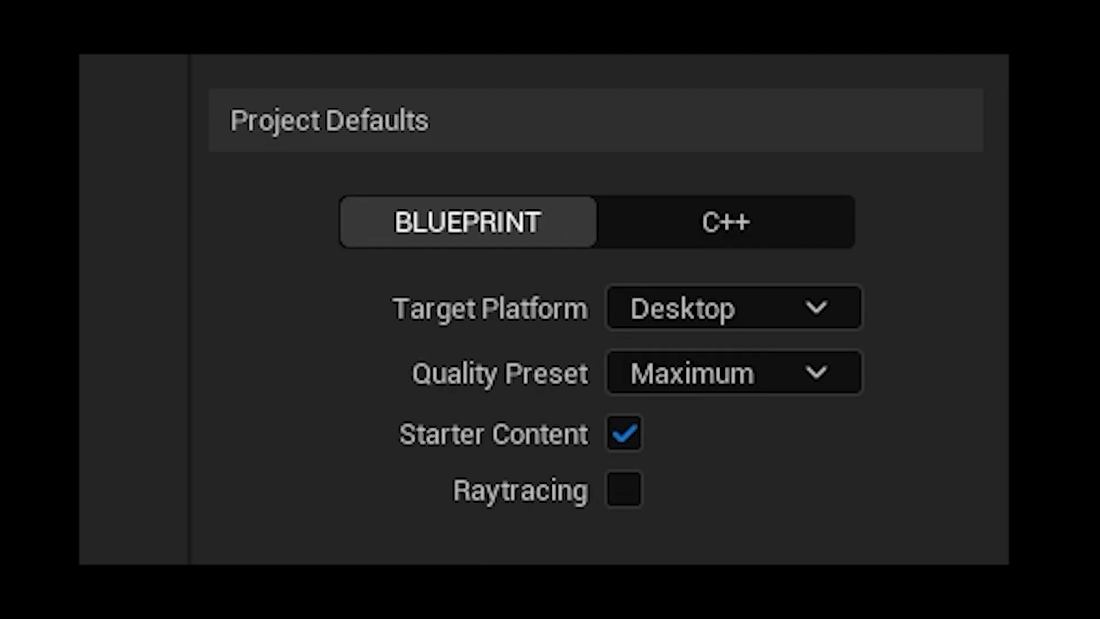
pyautogui.click(682, 223)
pyautogui.click(507, 226)
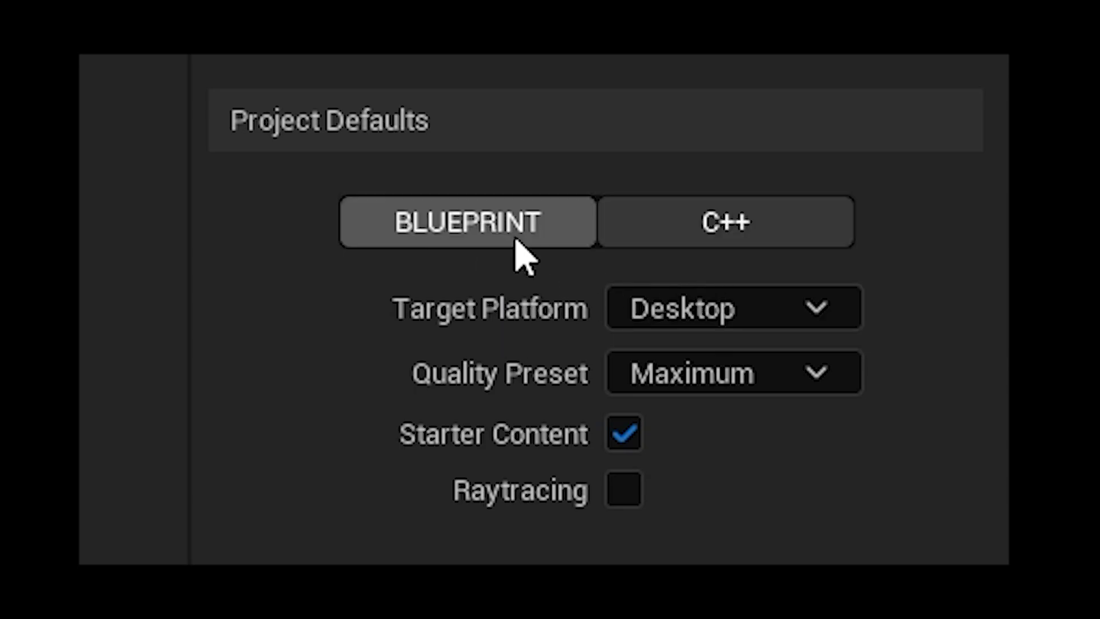